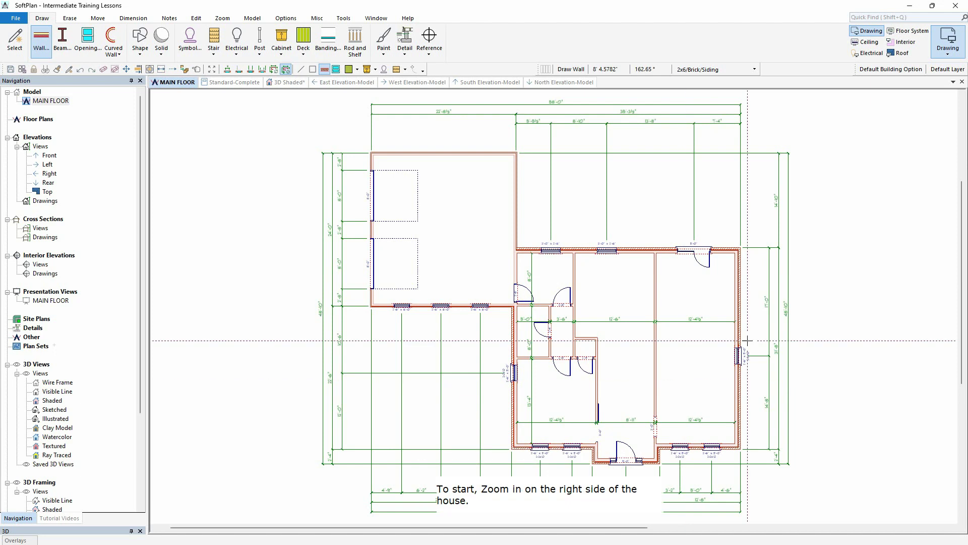
# Step: Zoom in on the house's right exterior wall and its 2'-6" x 5'-0" window
pyautogui.scroll(3, 753, 311)
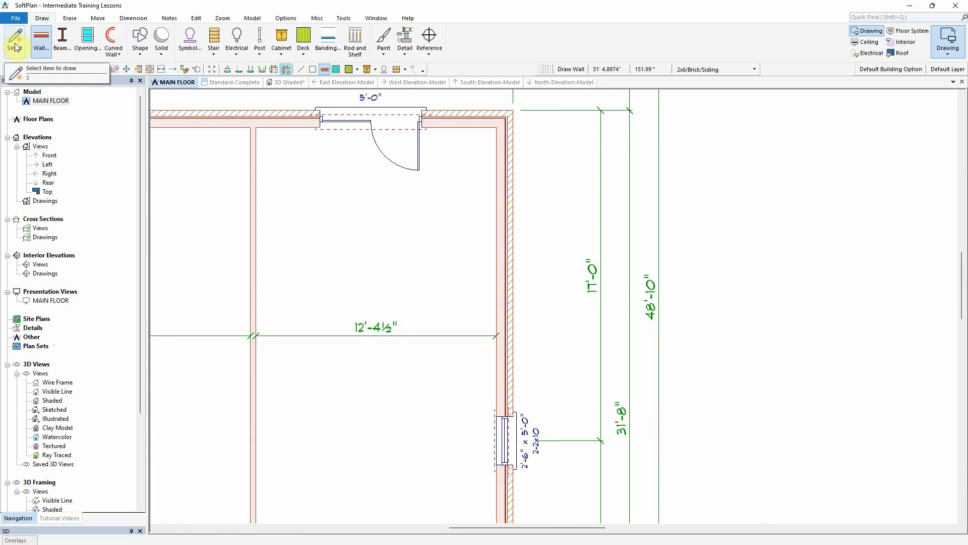
# Step: Draw a short brick wall segment just outside the right exterior wall, matching the existing brick wall
pyautogui.click(15, 48)
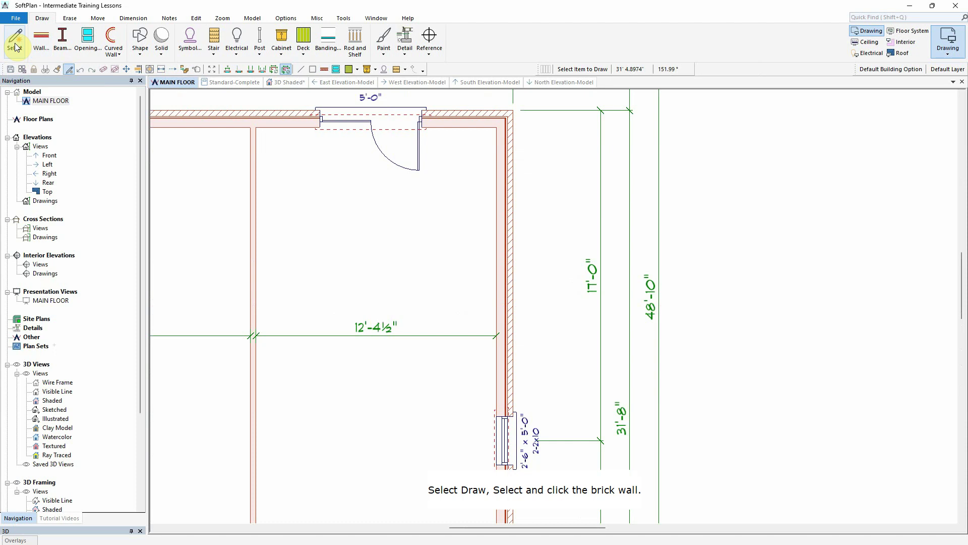
pyautogui.click(504, 257)
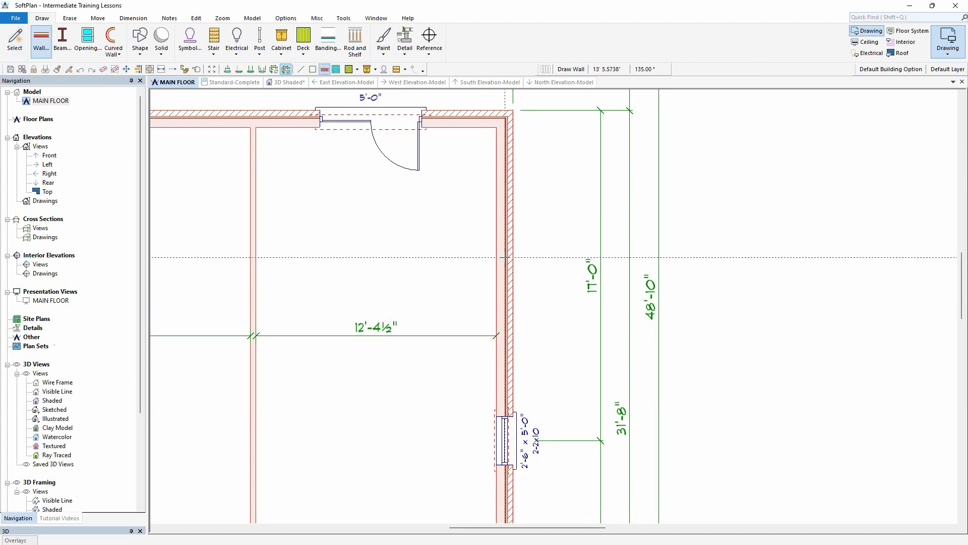
pyautogui.click(549, 205)
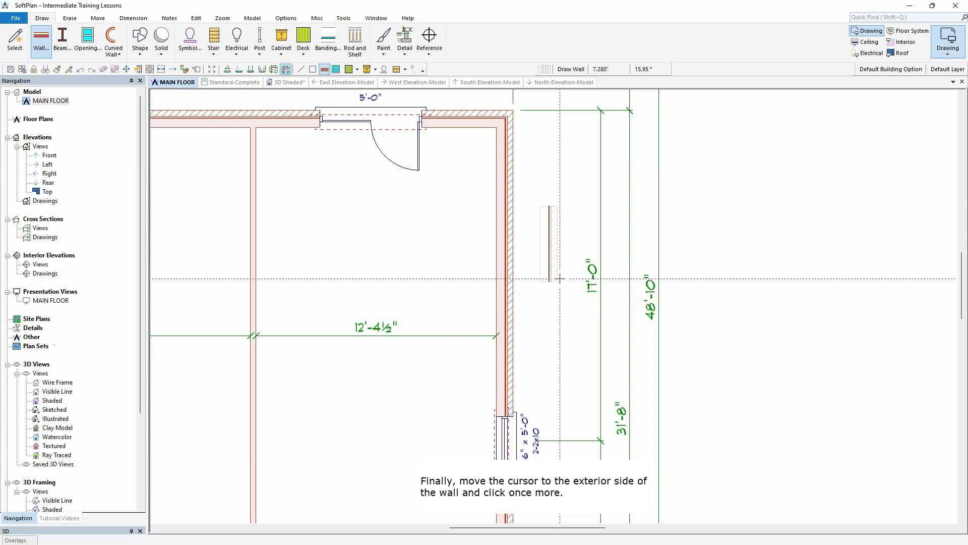
pyautogui.click(559, 278)
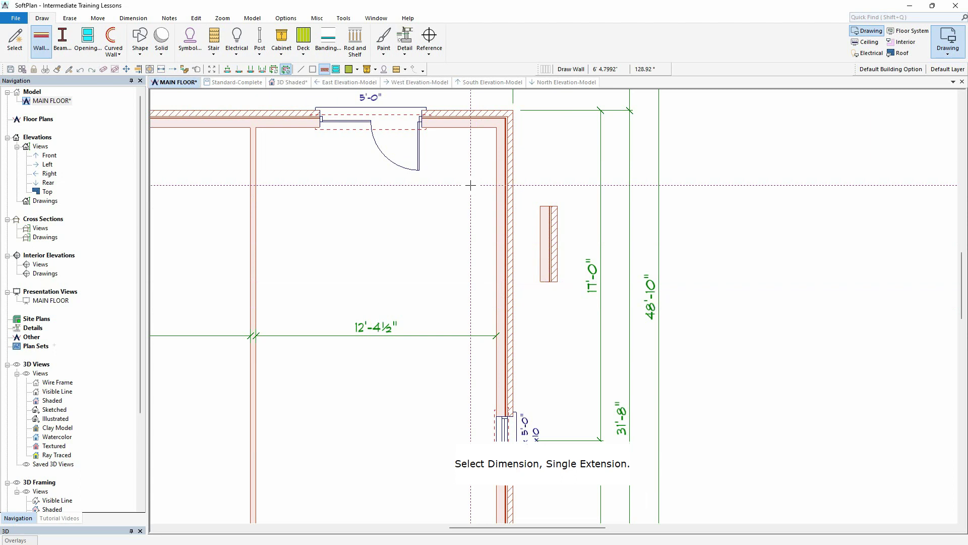
# Step: Add a single extension line from the bay wall's outer stud face up past the plan's rear right corner
pyautogui.moveTo(470, 185); pyautogui.dragTo(465, 277, button='middle')
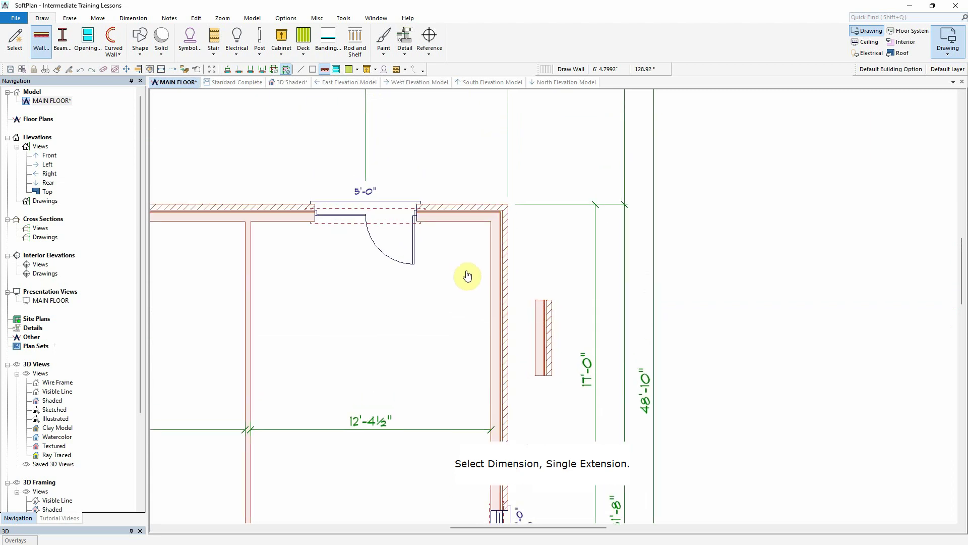
pyautogui.click(133, 18)
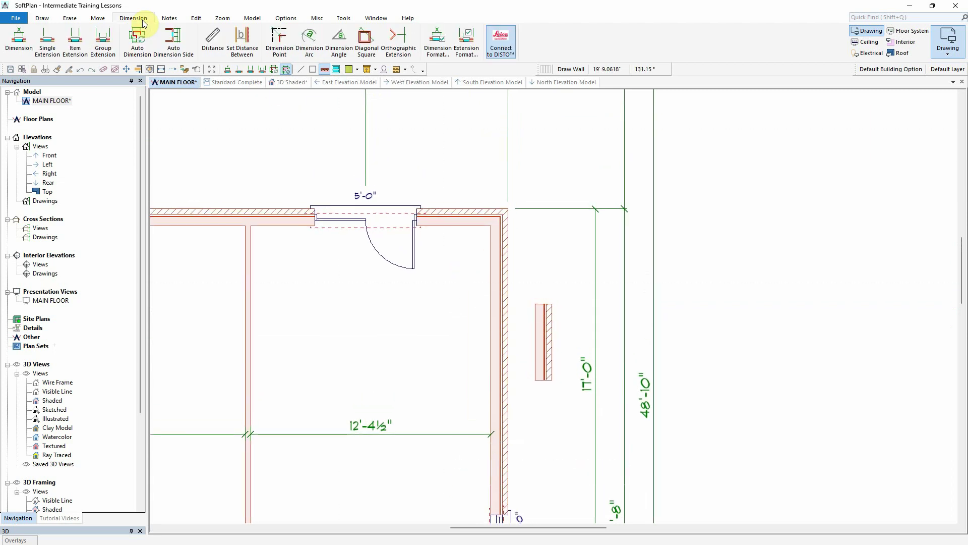
pyautogui.click(48, 51)
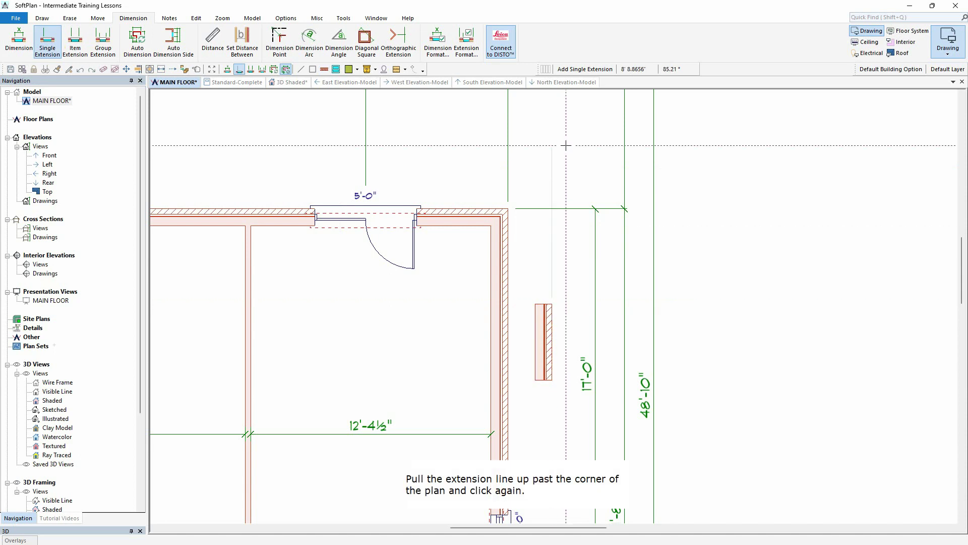
pyautogui.click(563, 115)
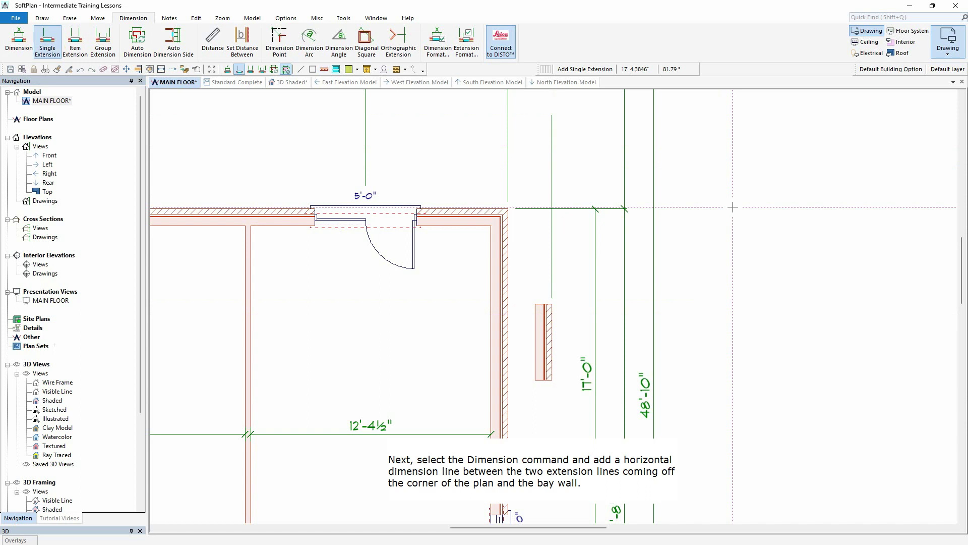
# Step: Dimension the house-corner-to-bay-wall gap and change it from 2'-3¼" to 2'-6"
pyautogui.click(19, 41)
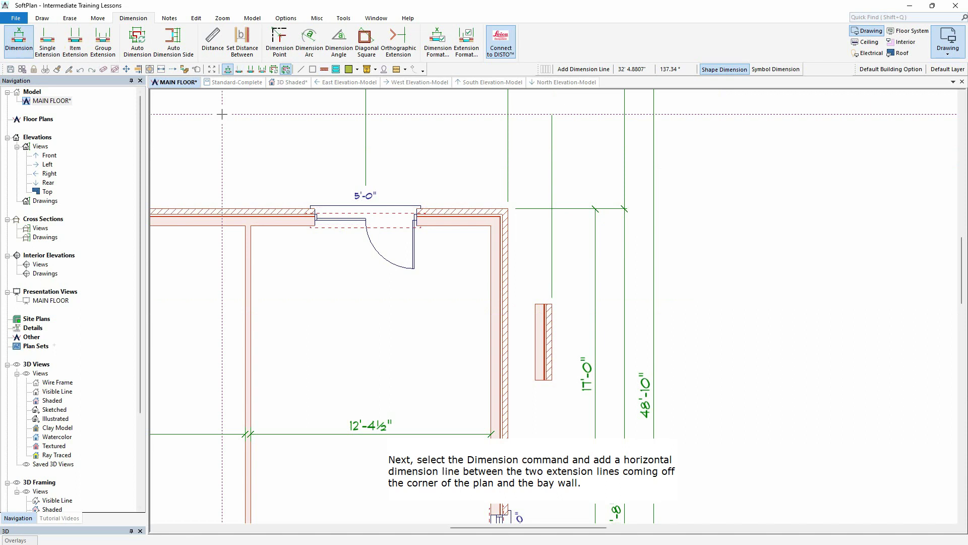
pyautogui.click(508, 163)
pyautogui.click(552, 163)
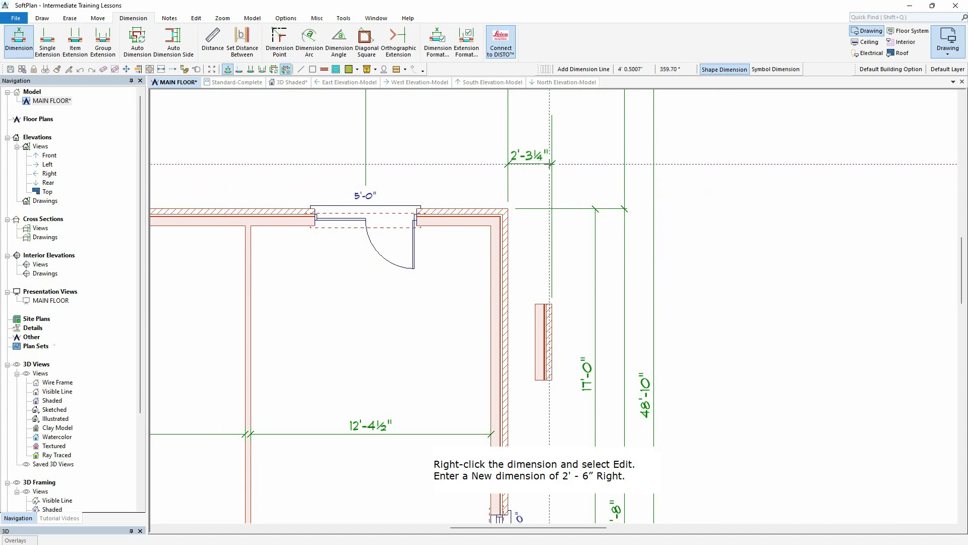
pyautogui.rightClick(545, 164)
pyautogui.click(565, 186)
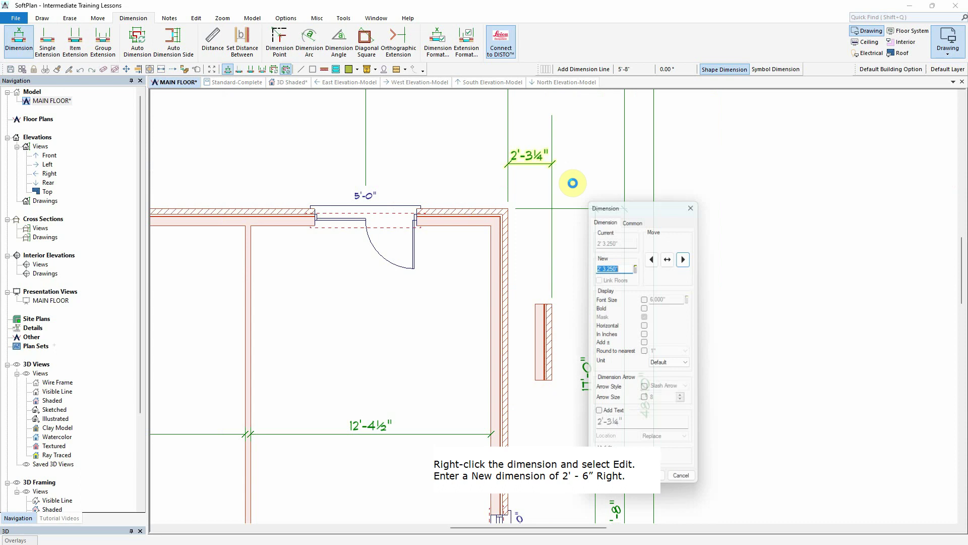
pyautogui.write("2' 6")
pyautogui.press('Tab')
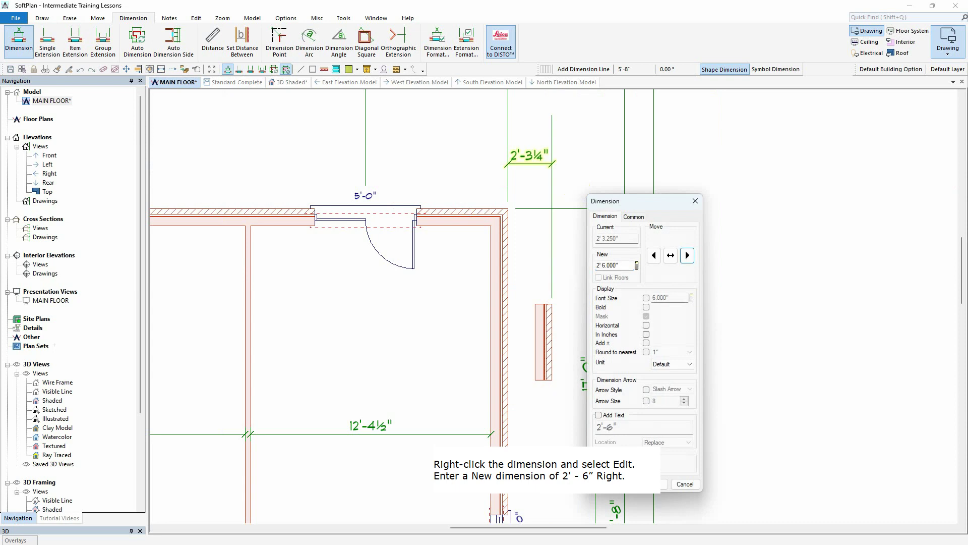
pyautogui.press('Return')
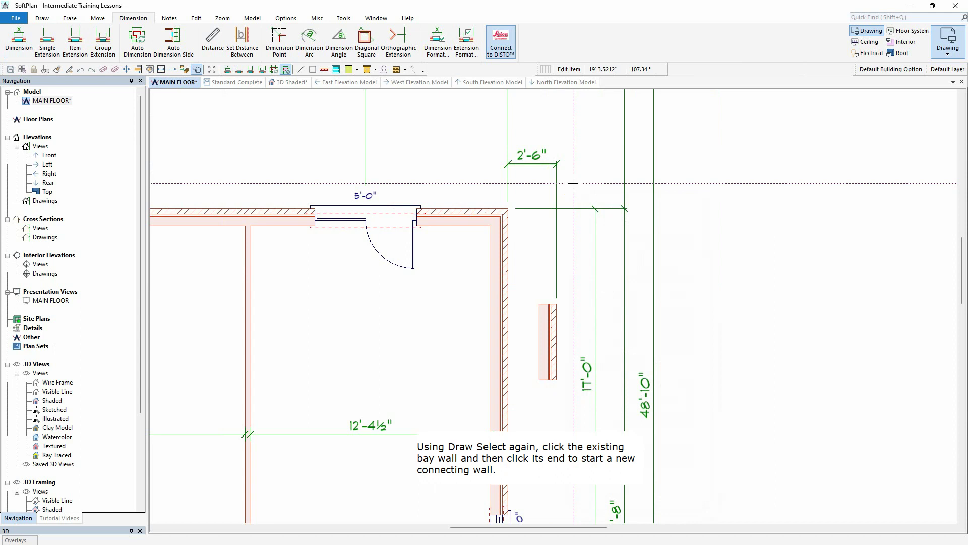
# Step: Draw angled walls from both ends of the bay wall back to the house wall
pyautogui.press('d')
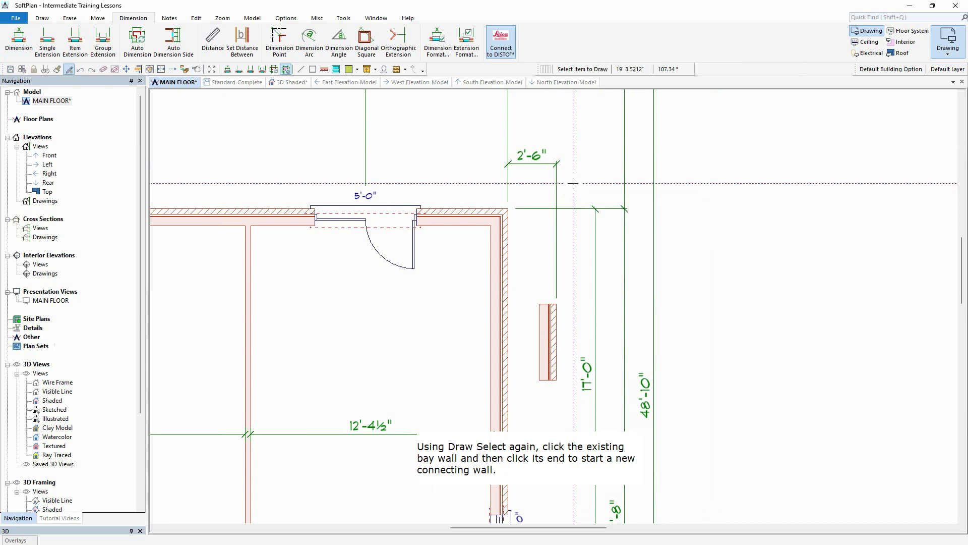
pyautogui.click(546, 311)
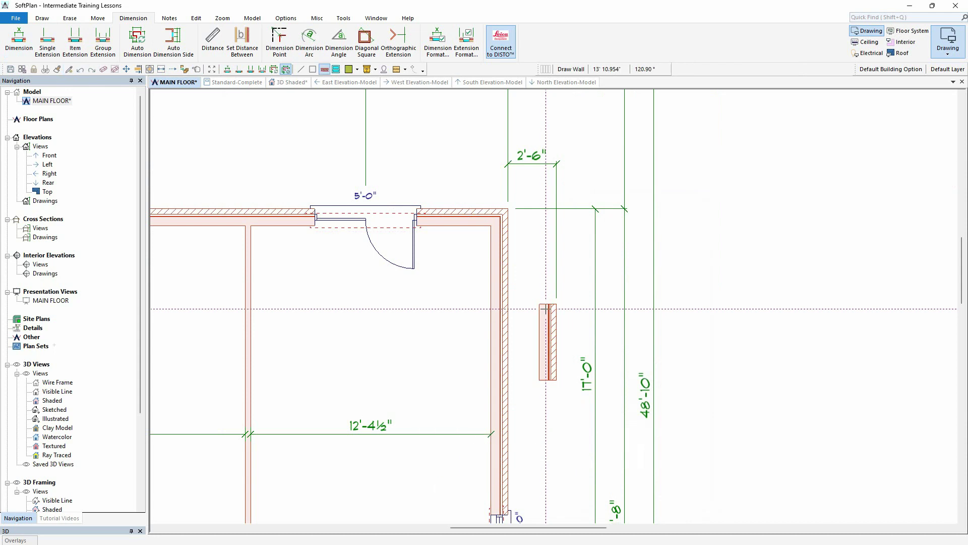
pyautogui.click(547, 305)
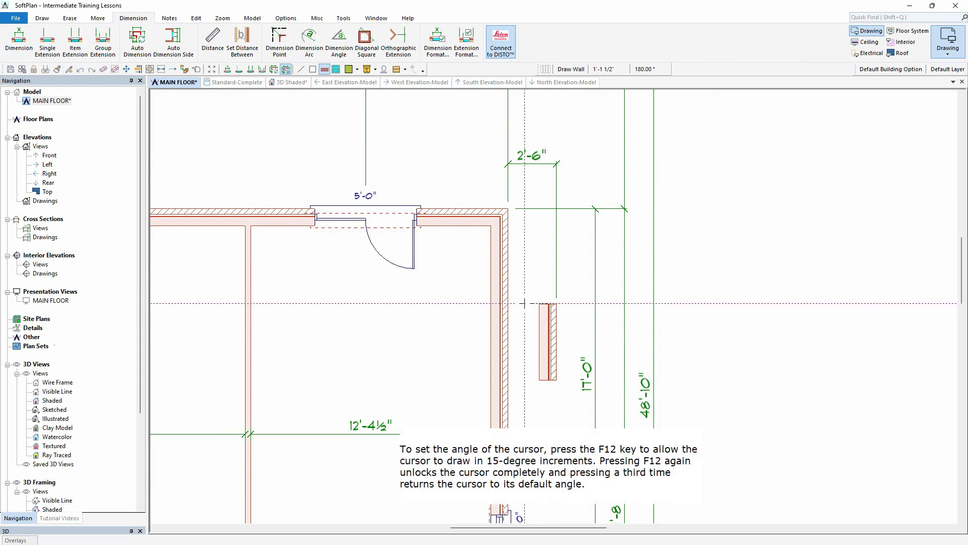
pyautogui.click(509, 260)
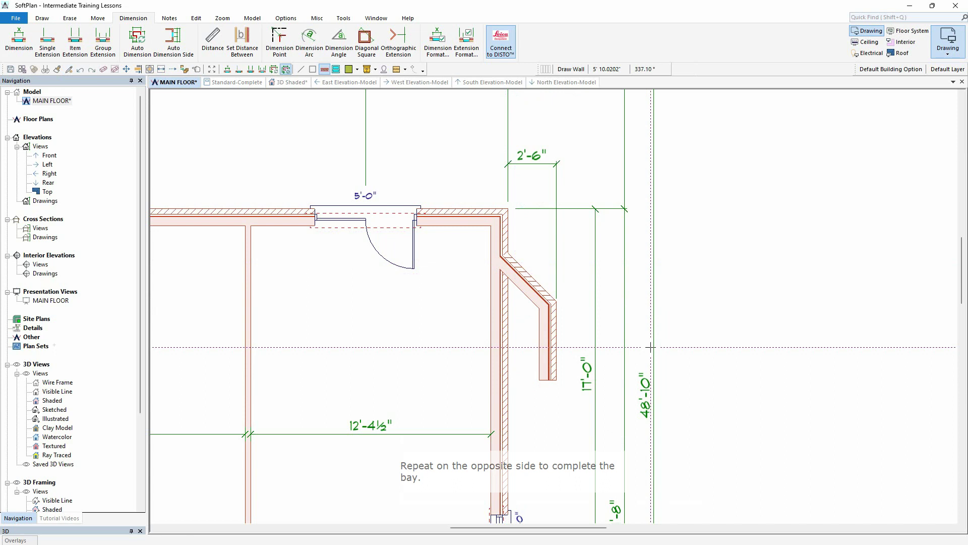
pyautogui.click(549, 378)
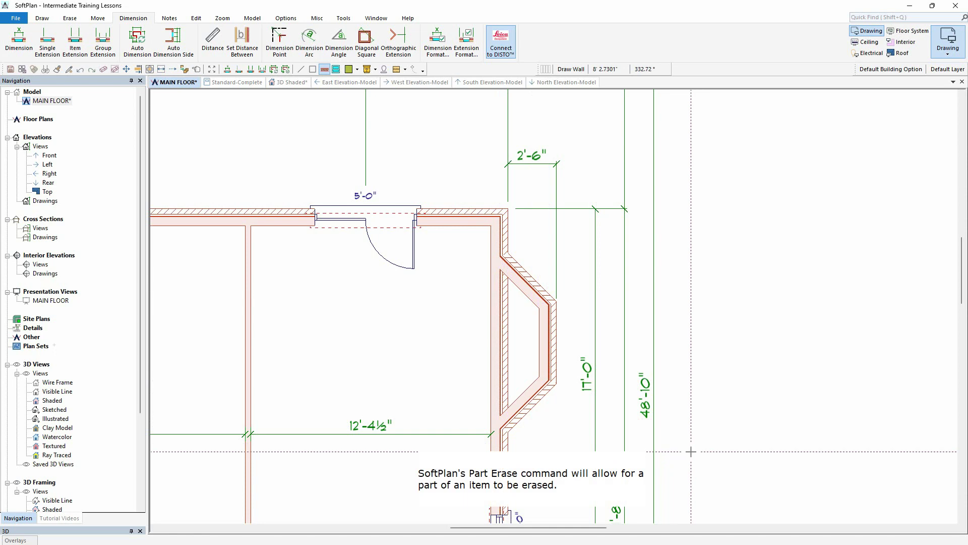
pyautogui.click(68, 18)
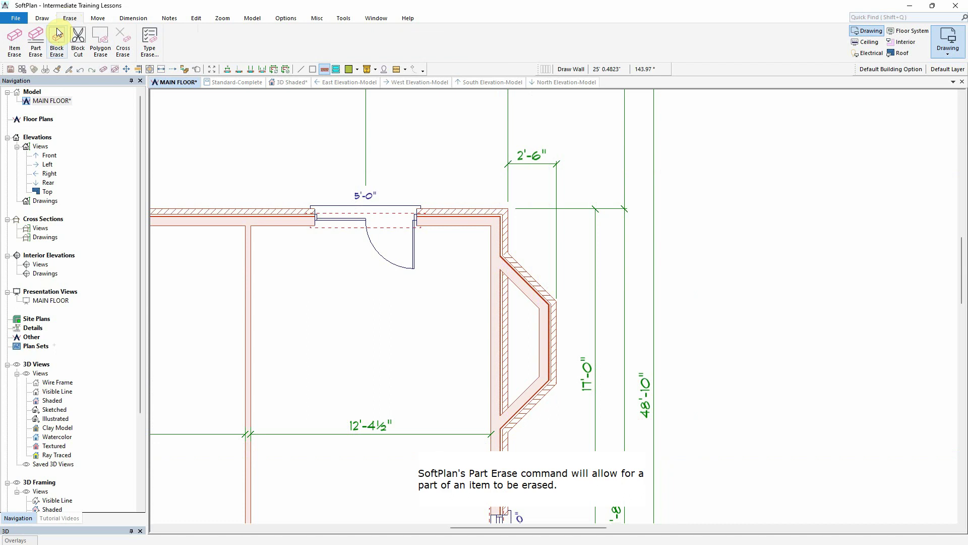
# Step: Part-erase the original right wall between the points where the two angled walls meet it
pyautogui.click(36, 46)
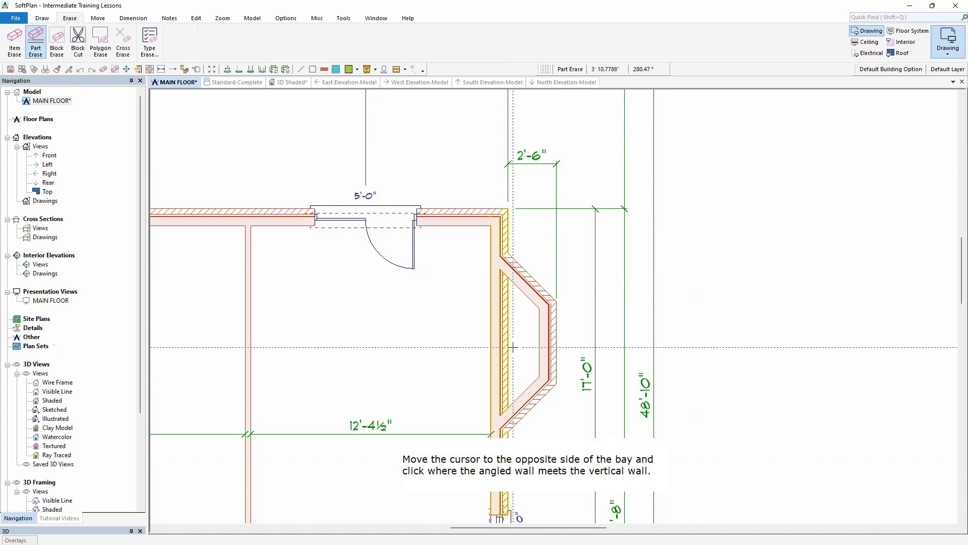
pyautogui.click(499, 414)
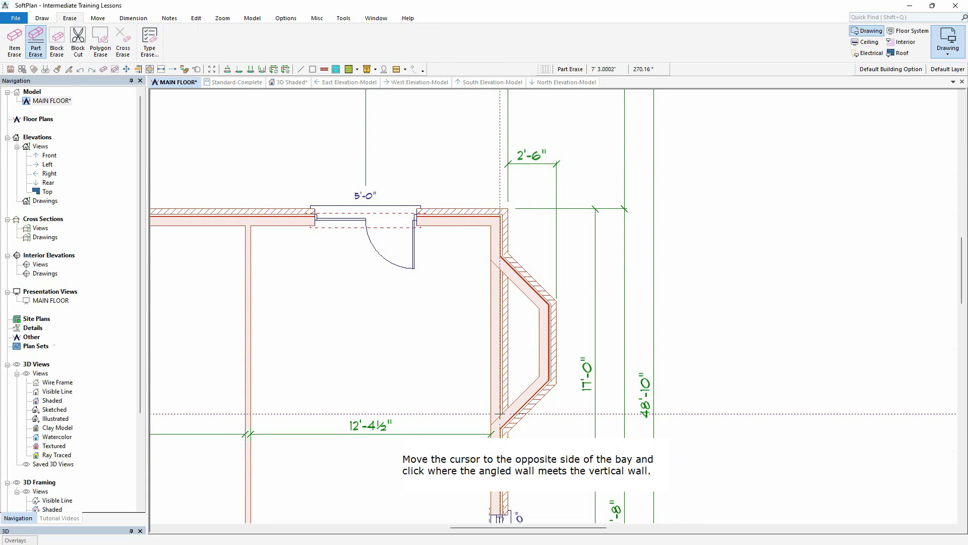
pyautogui.click(499, 414)
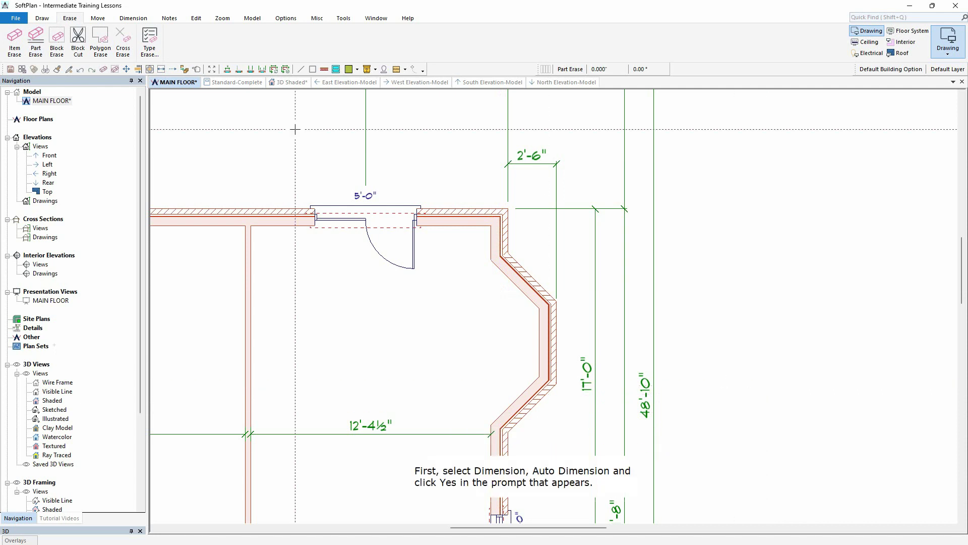
# Step: Auto-dimension the whole plan, replacing the existing dimensions
pyautogui.click(140, 20)
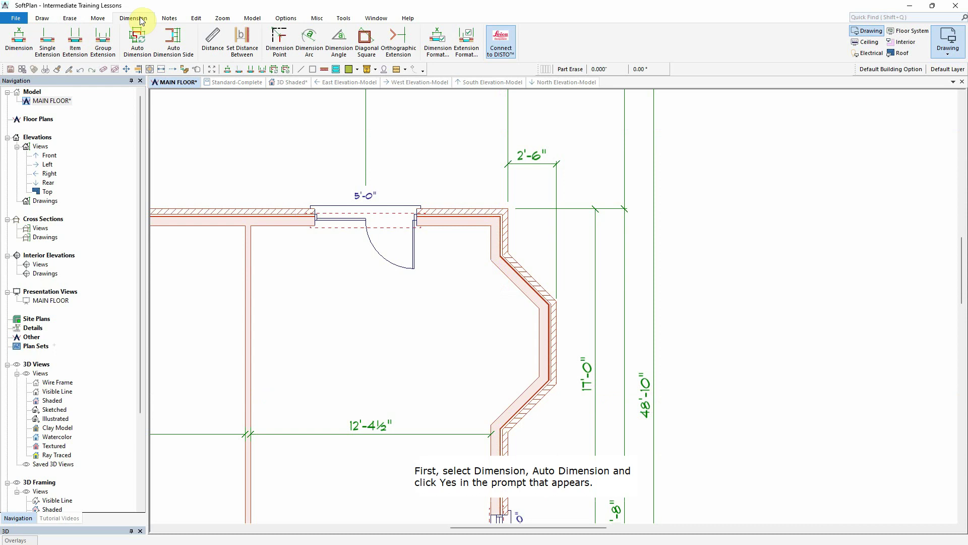
pyautogui.click(137, 41)
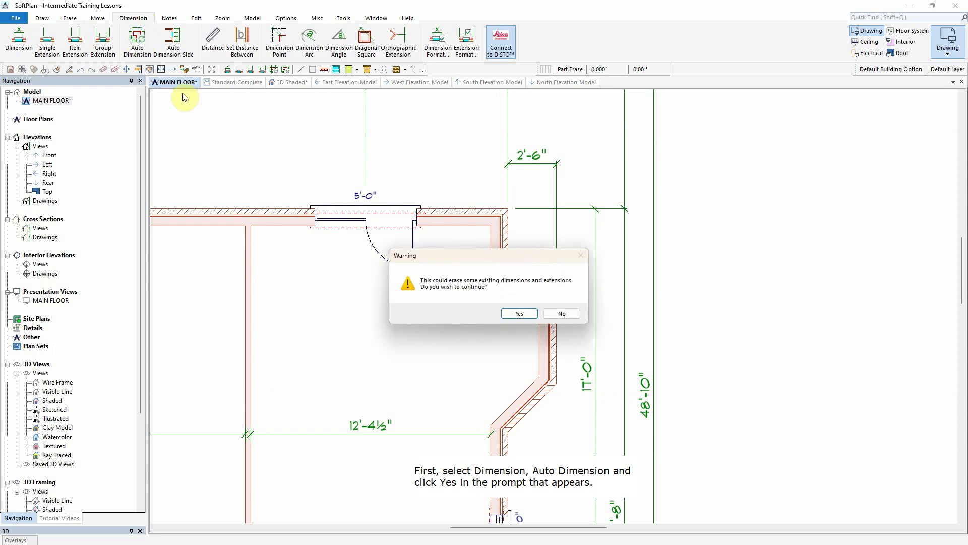
pyautogui.click(521, 313)
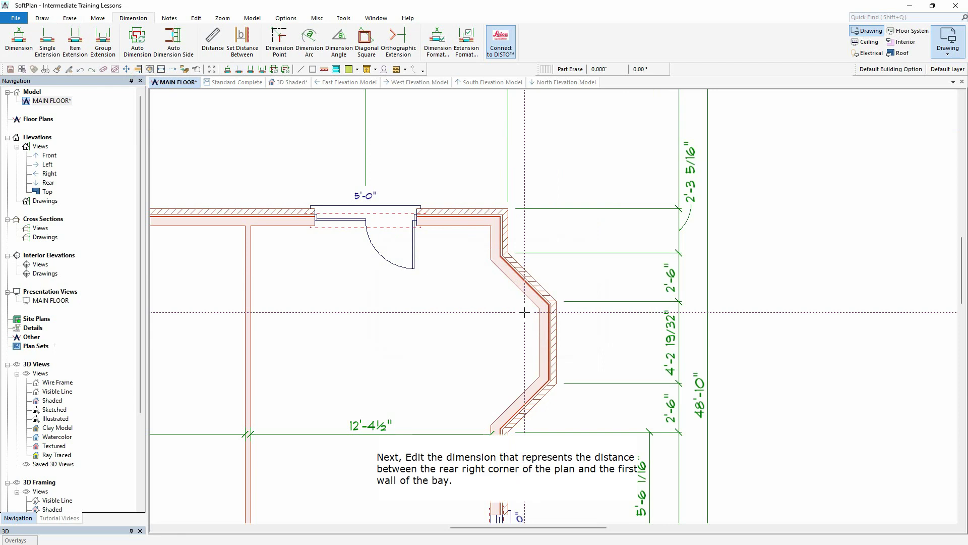
# Step: Change the bay's 2'-3 5/16" upper offset dimension to 1'-6"
pyautogui.rightClick(682, 242)
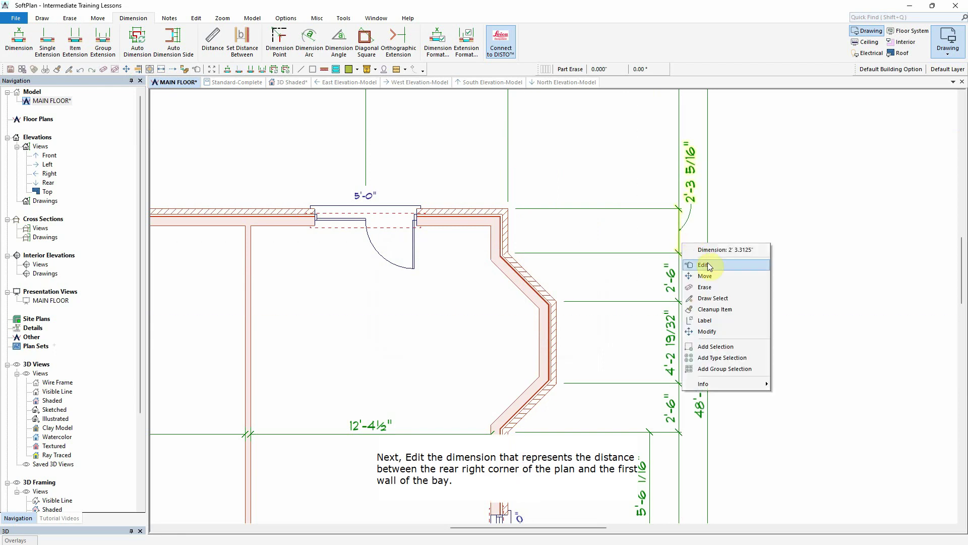
pyautogui.click(708, 263)
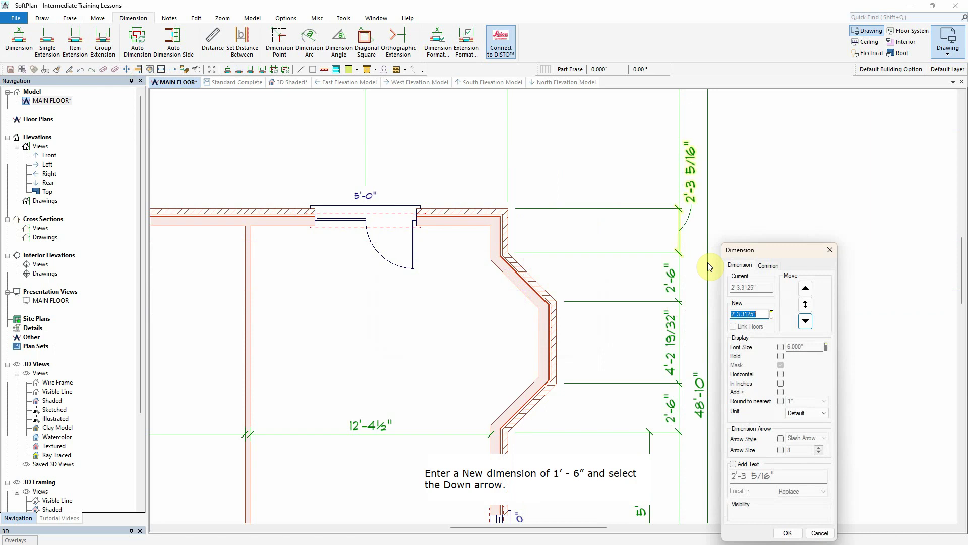
pyautogui.write("1'6")
pyautogui.press('Tab')
pyautogui.click(805, 321)
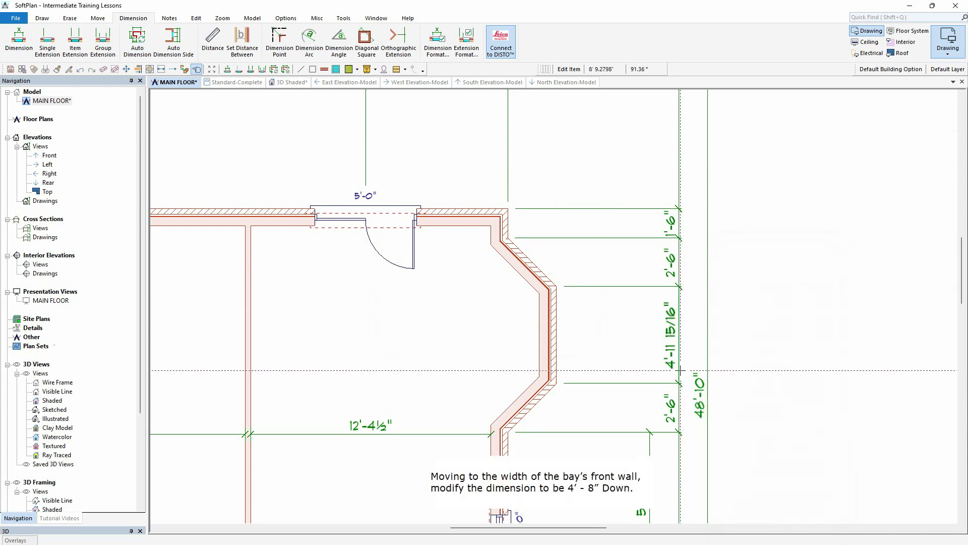
# Step: Change the bay front wall dimension from 4'-11 15/16" to 4'-8", shifting its lower end
pyautogui.click(681, 370)
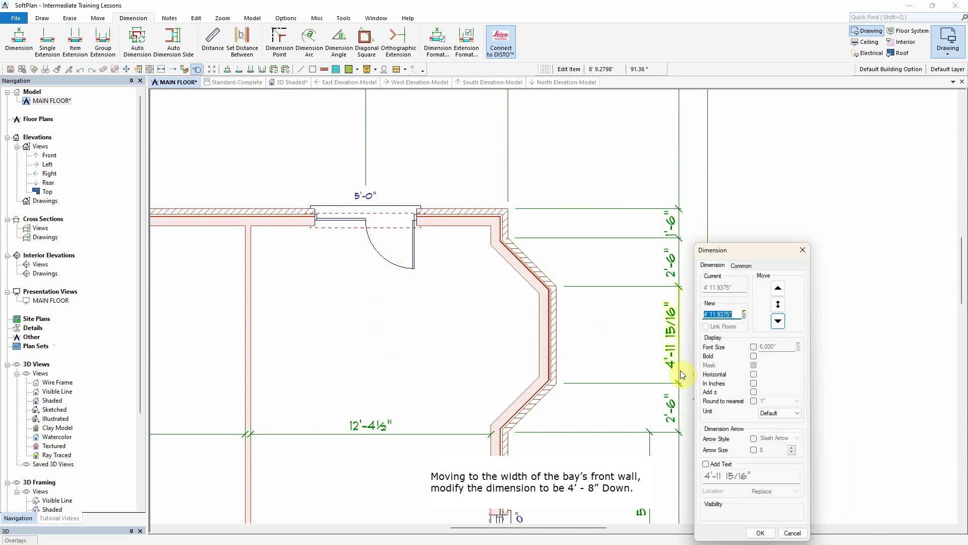
pyautogui.write("4'8")
pyautogui.press('Tab')
pyautogui.click(777, 320)
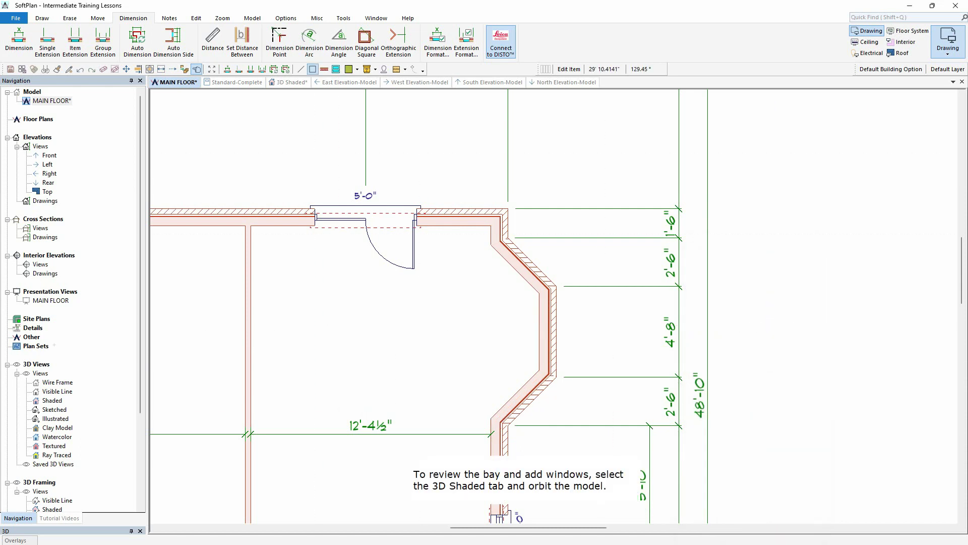
# Step: Switch to the shaded 3D view and orbit to look at the bay from the front
pyautogui.click(285, 83)
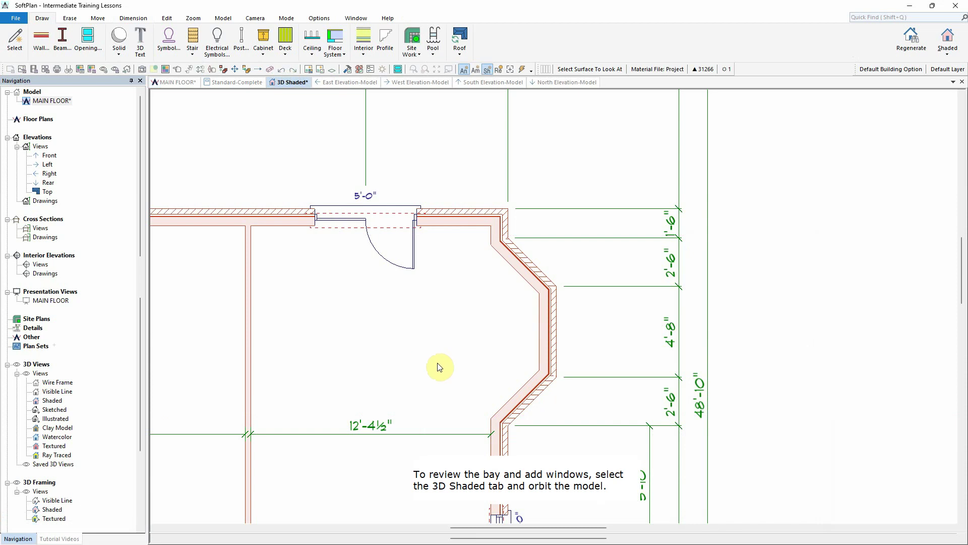
pyautogui.click(59, 435)
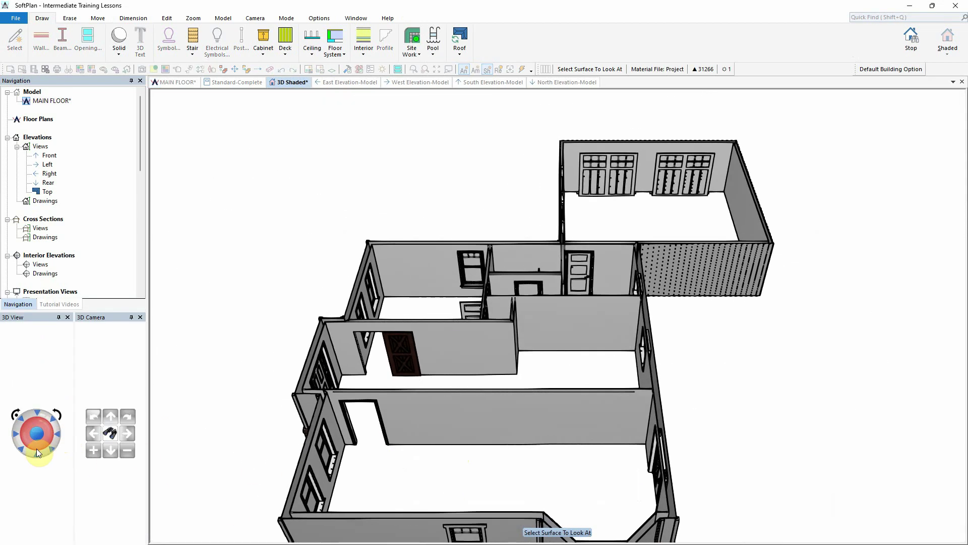
pyautogui.click(36, 450)
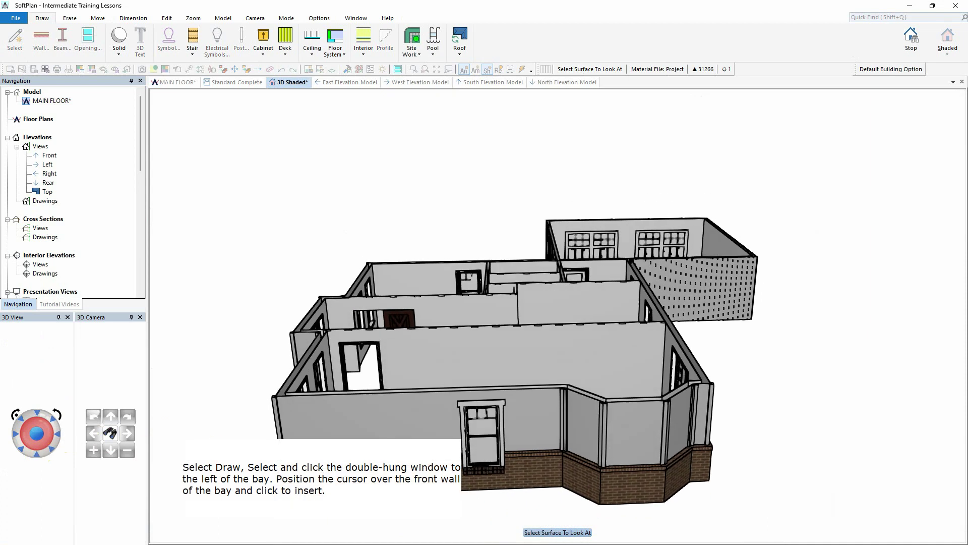
# Step: Insert double-hung windows in the bay's front wall and both angled walls
pyautogui.click(15, 42)
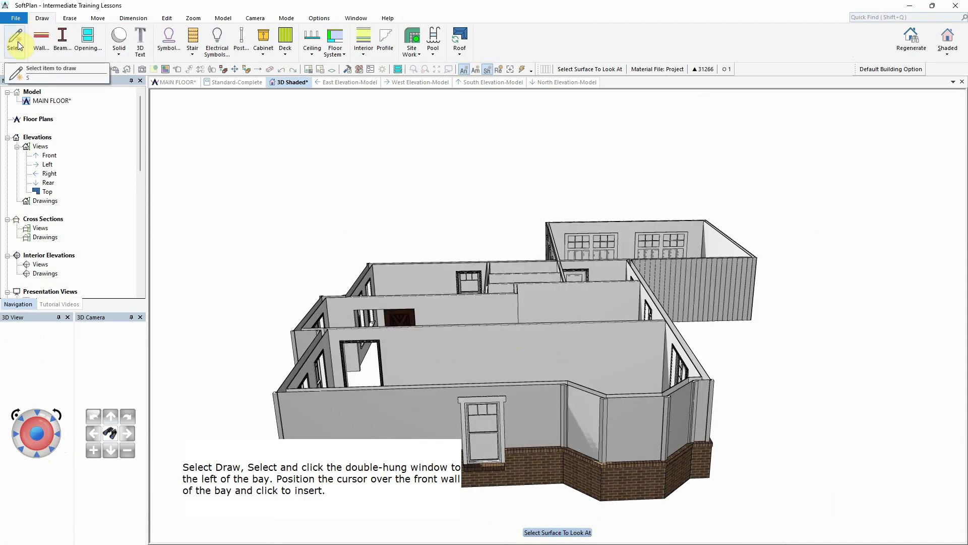
pyautogui.click(482, 425)
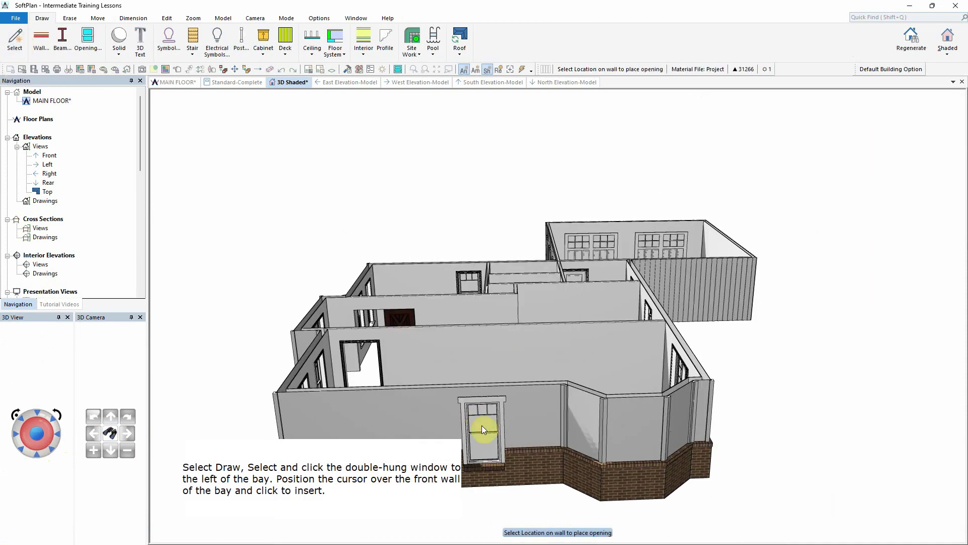
pyautogui.click(633, 435)
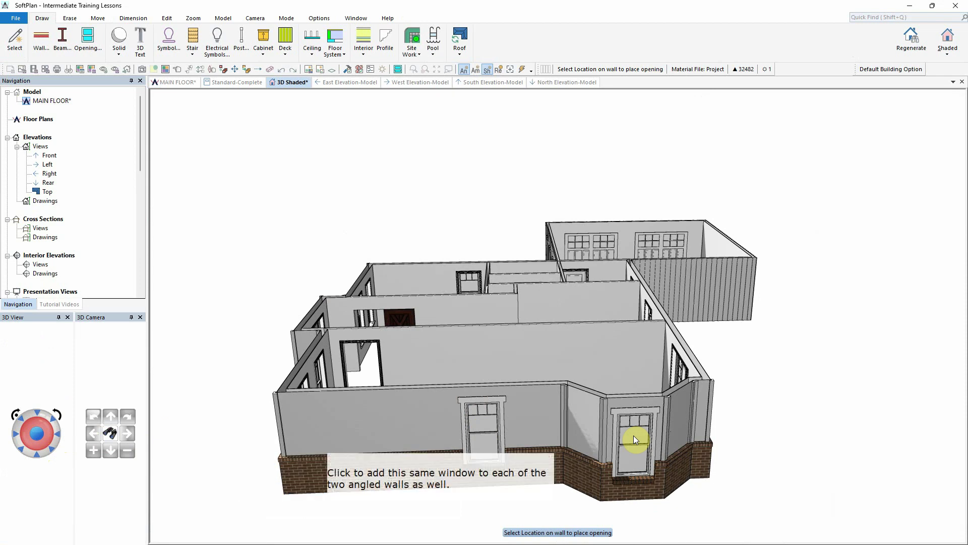
pyautogui.click(584, 428)
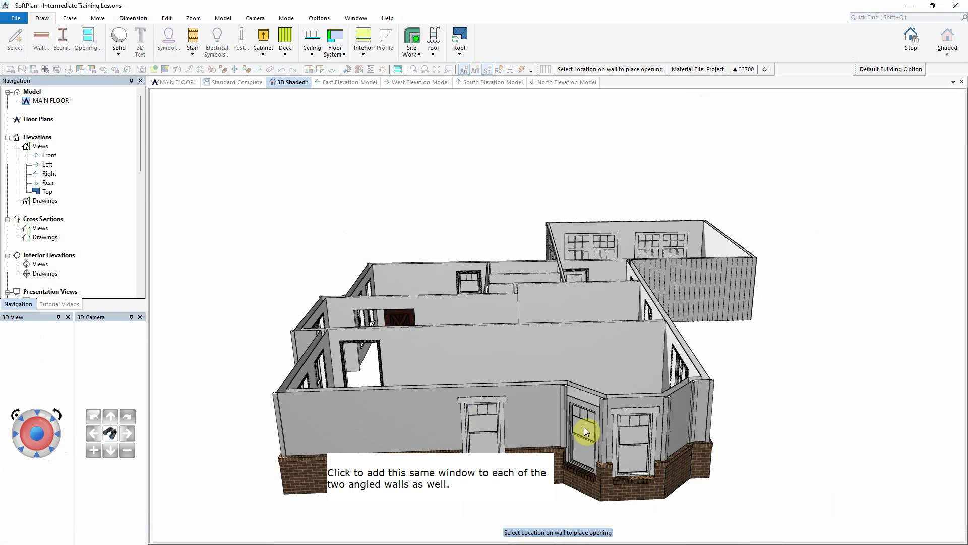
pyautogui.click(679, 426)
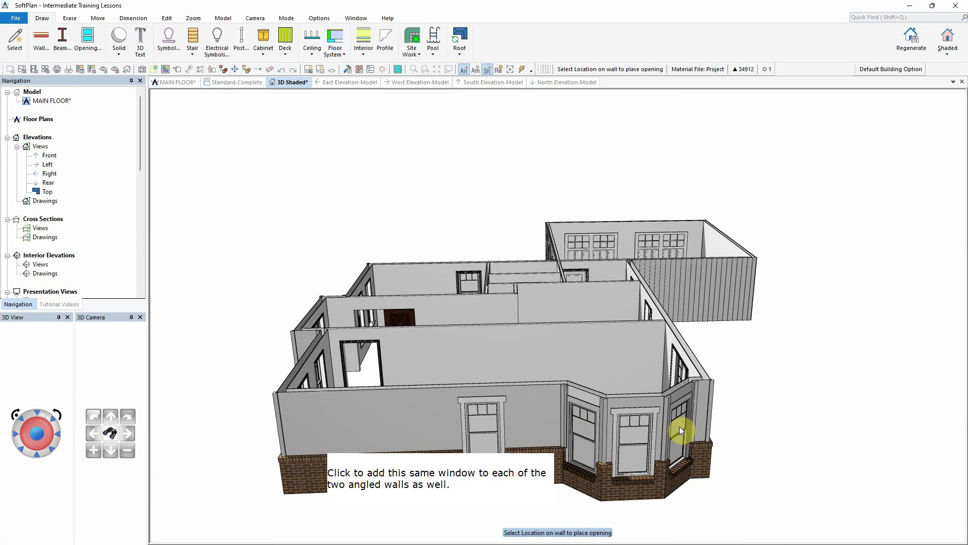
# Step: Swap both angled-wall windows for the narrower 24X60 (2'-0" x 5'-0") double-hung size
pyautogui.rightClick(585, 430)
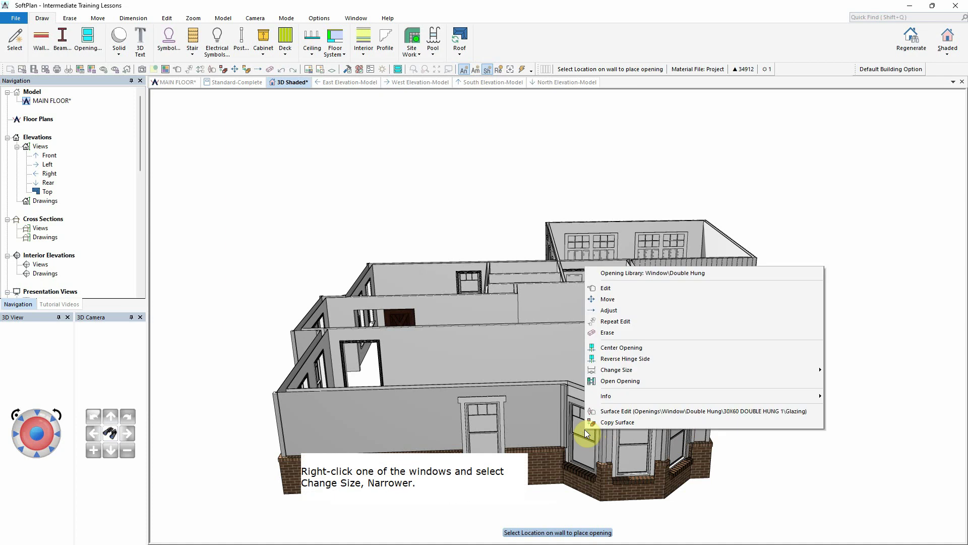
pyautogui.moveTo(635, 371)
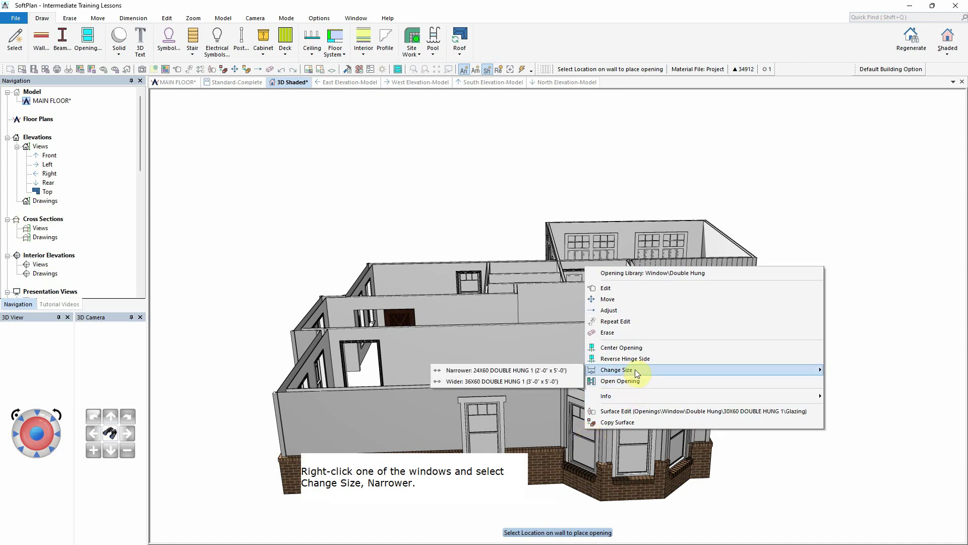
pyautogui.click(569, 371)
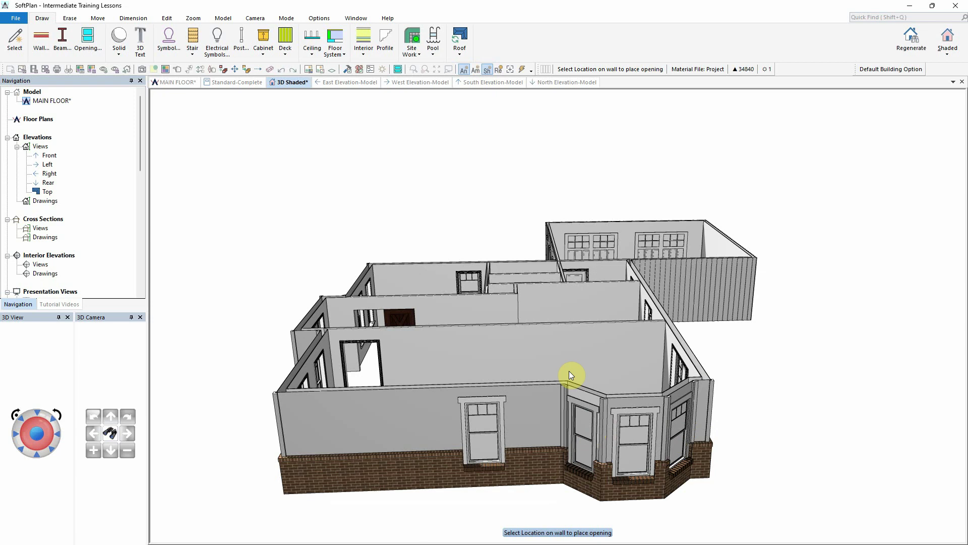
pyautogui.rightClick(676, 427)
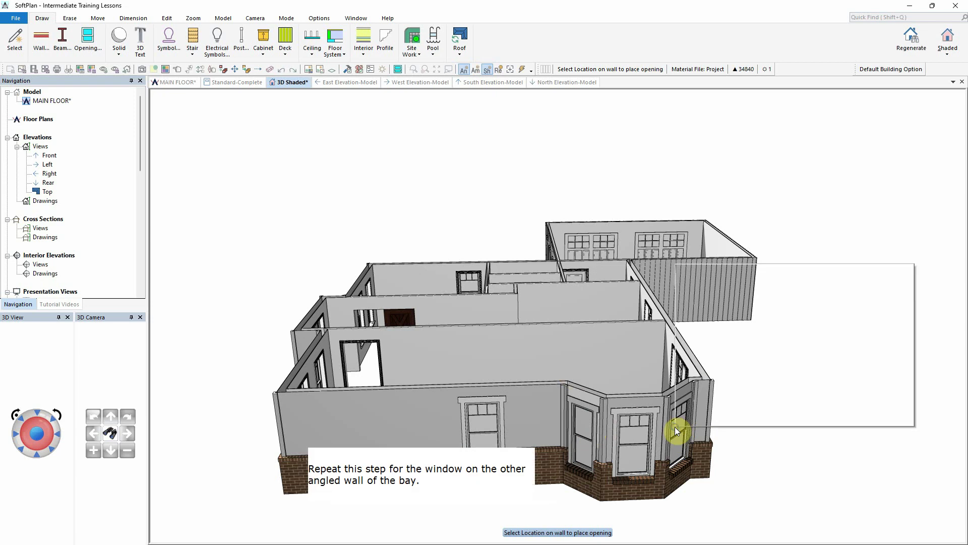
pyautogui.moveTo(707, 373)
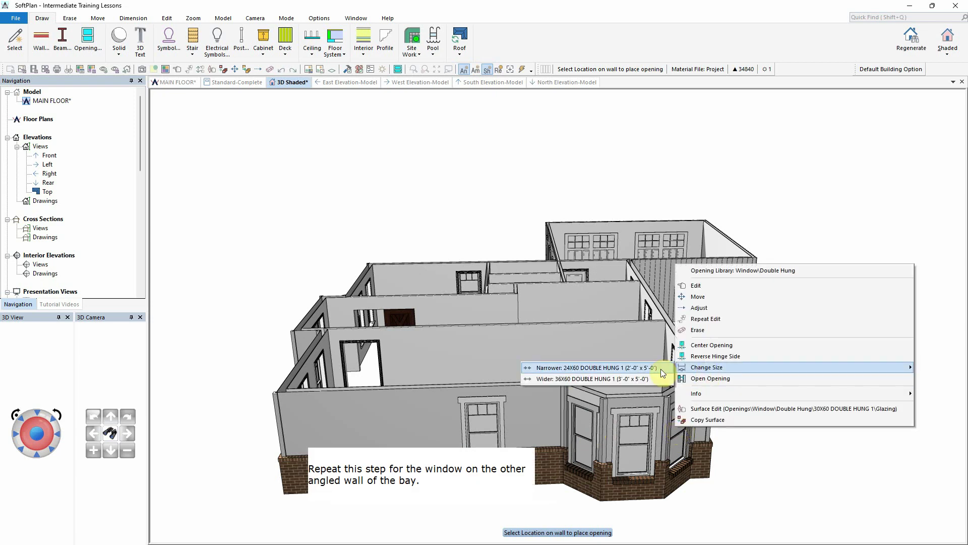
pyautogui.click(642, 367)
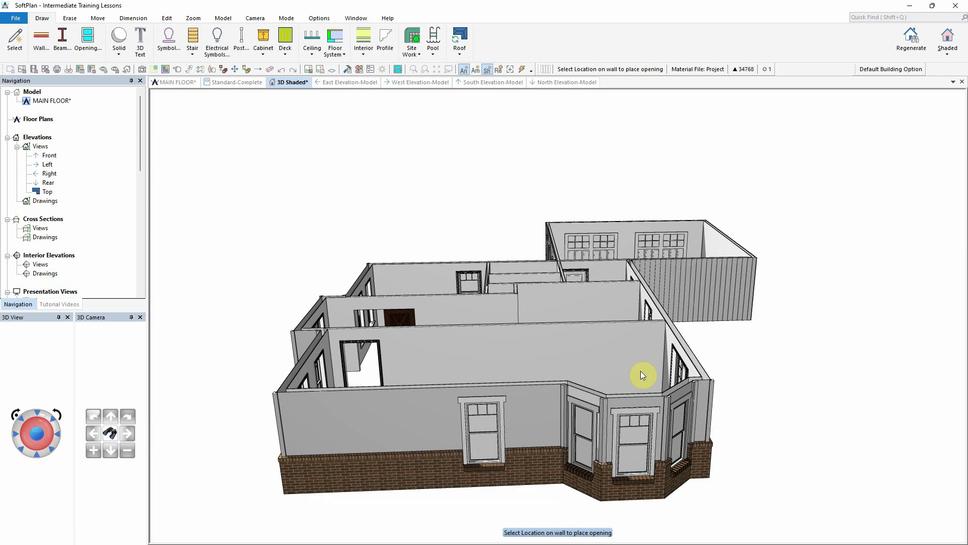
# Step: Turn on Craftsman grilles, top sash only, for one angled-wall window, then repeat on the other
pyautogui.rightClick(588, 425)
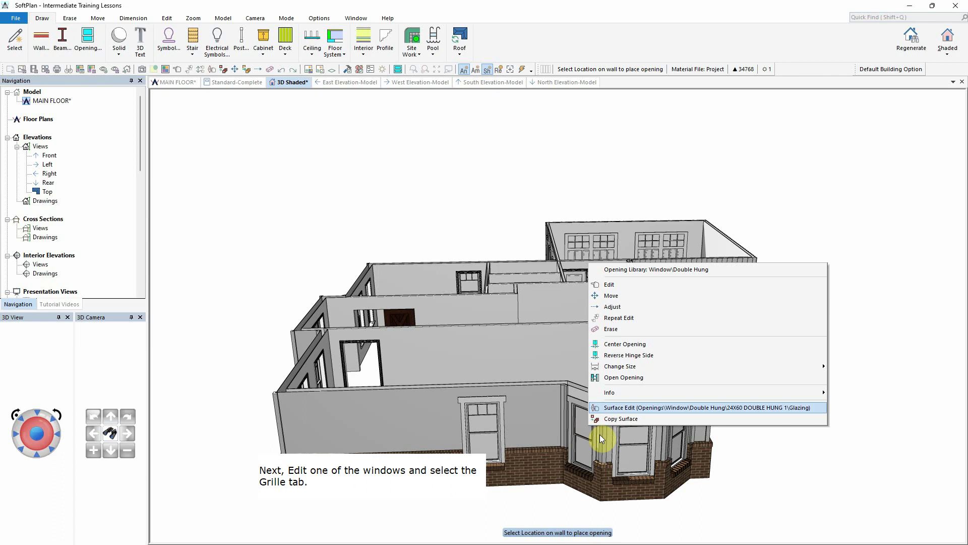
pyautogui.click(639, 286)
pyautogui.click(60, 92)
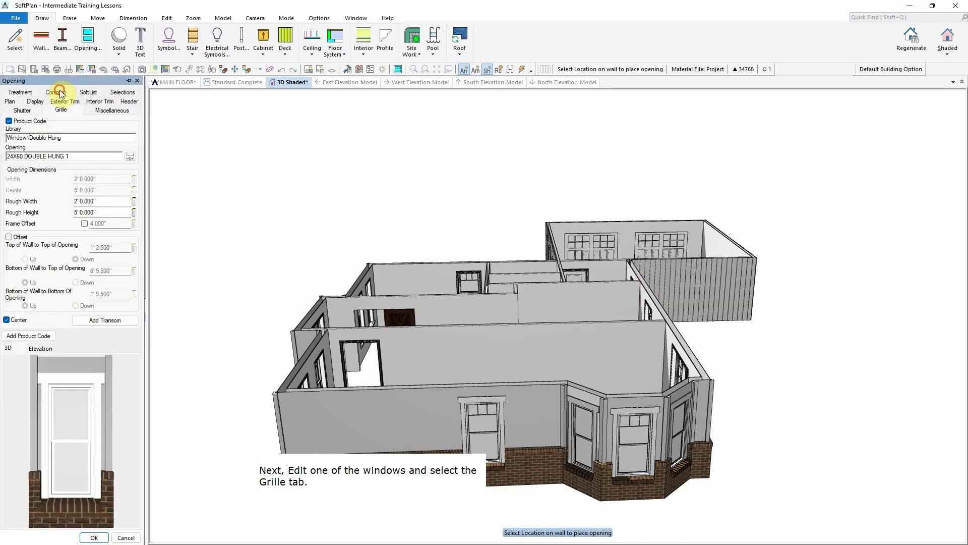
pyautogui.click(18, 123)
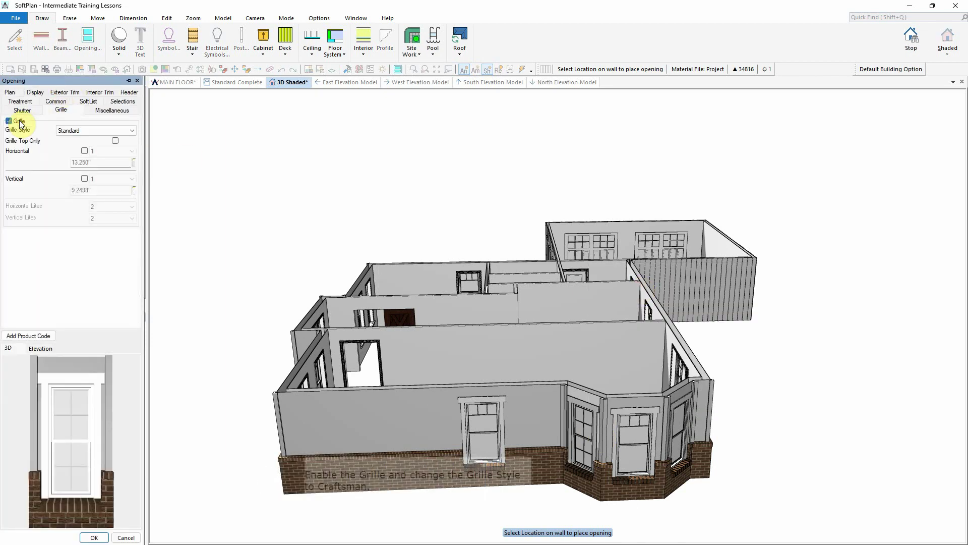
pyautogui.click(81, 131)
pyautogui.click(80, 143)
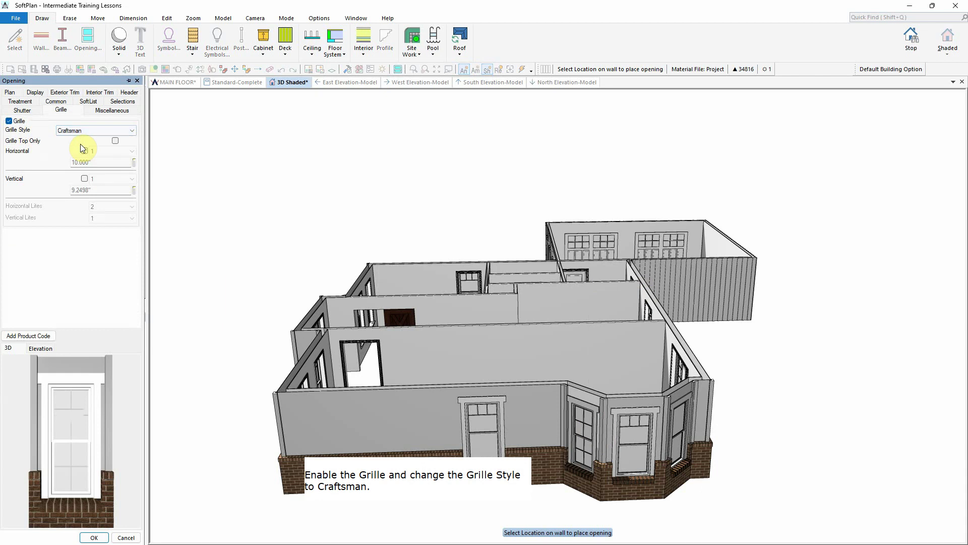
pyautogui.click(115, 141)
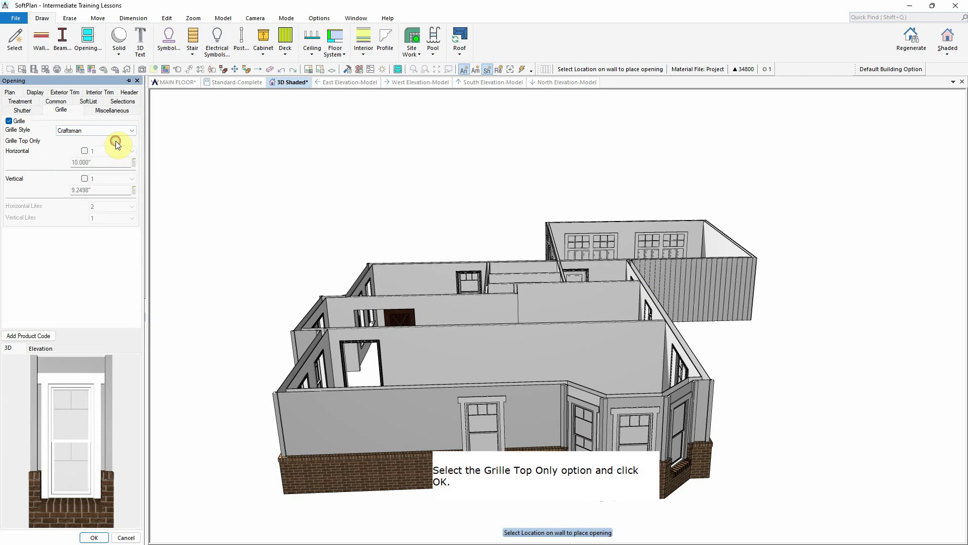
pyautogui.click(93, 538)
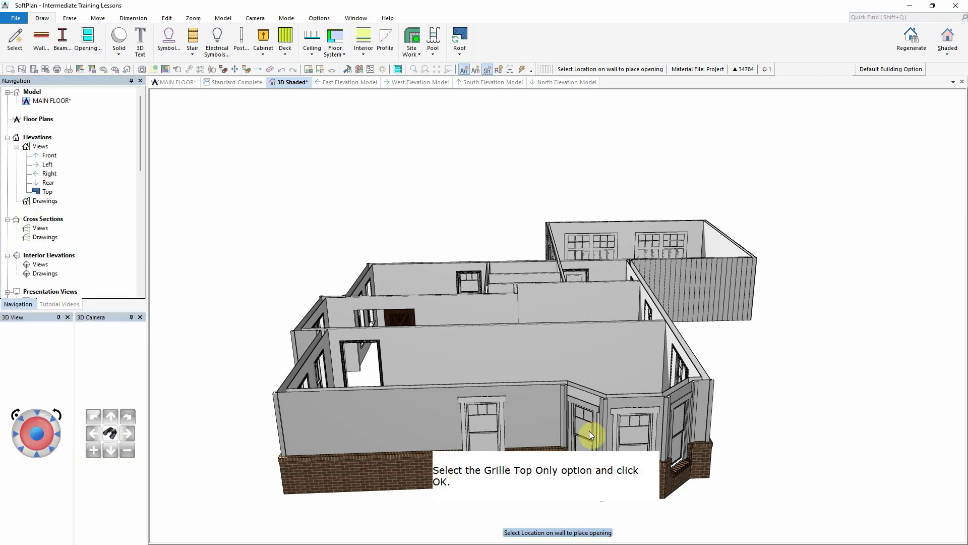
pyautogui.rightClick(675, 418)
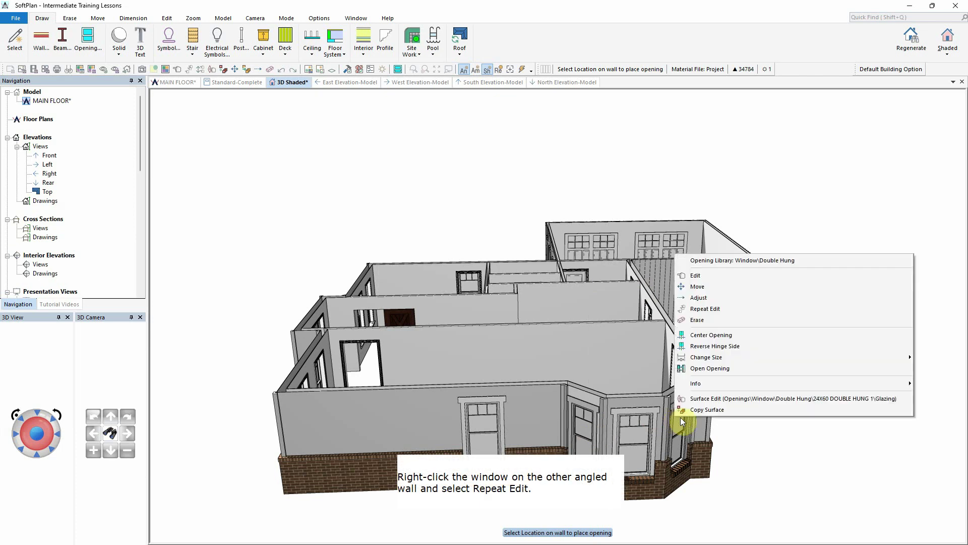
pyautogui.click(725, 308)
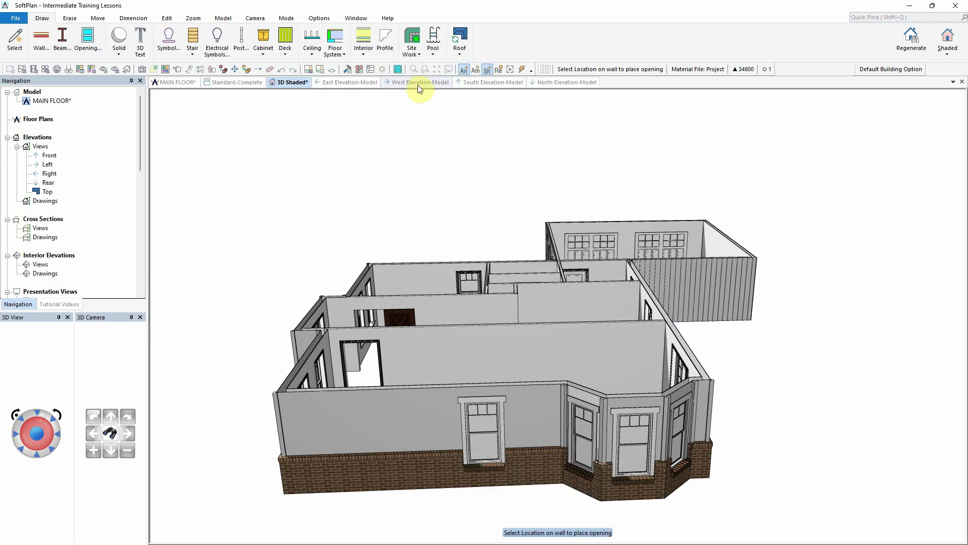
# Step: Review the three bay windows in the East Elevation, then return to the MAIN FLOOR plan in Select mode
pyautogui.click(369, 85)
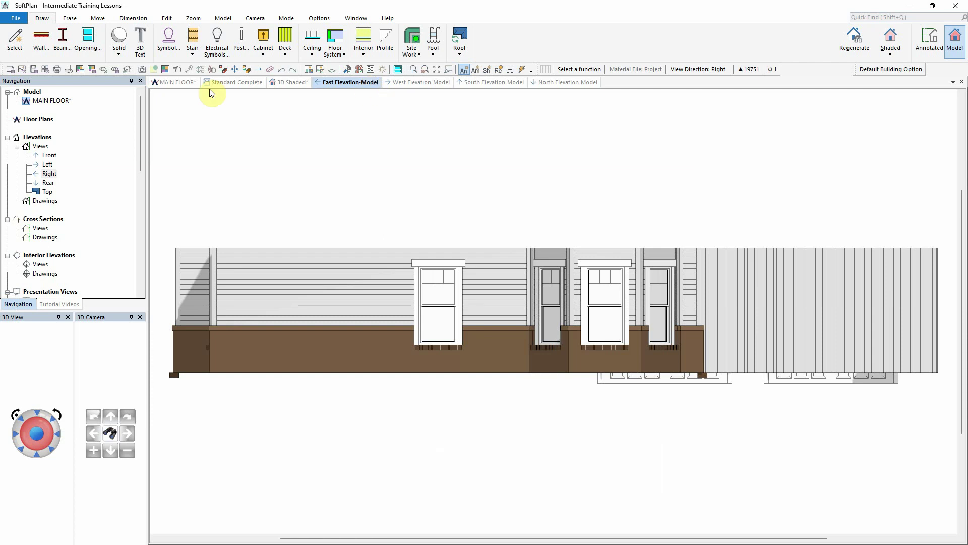
pyautogui.click(178, 84)
pyautogui.click(14, 41)
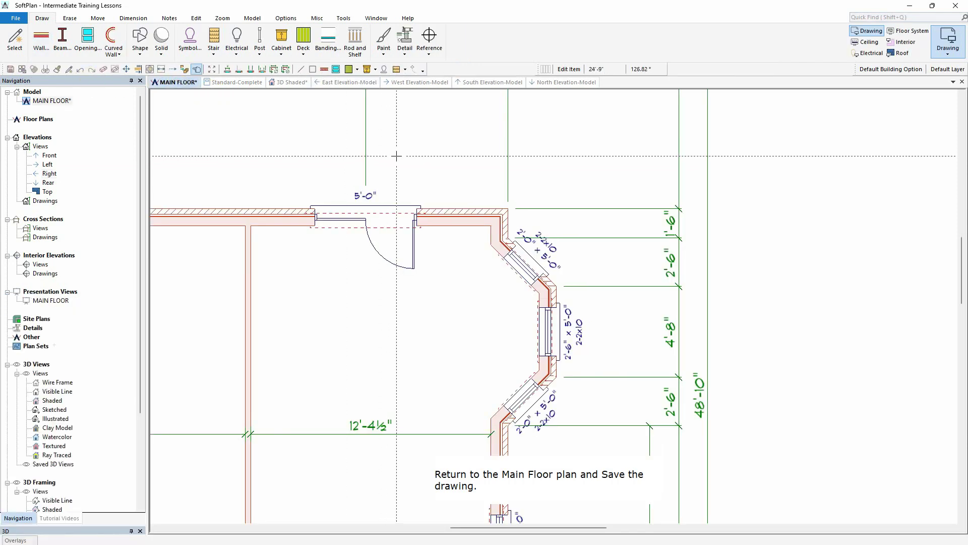